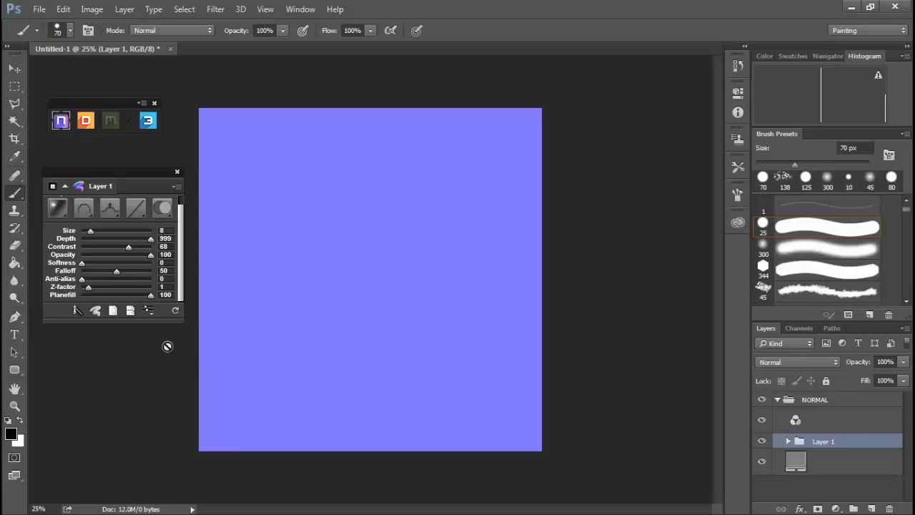
# - Review the bevel profile options, keep Inner, and create a new multi-normal layer
pyautogui.click(88, 214)
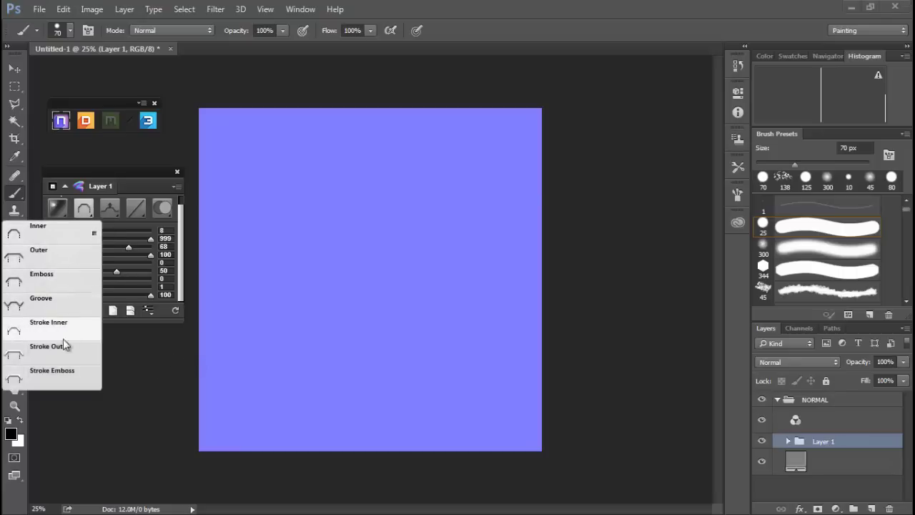
pyautogui.click(84, 208)
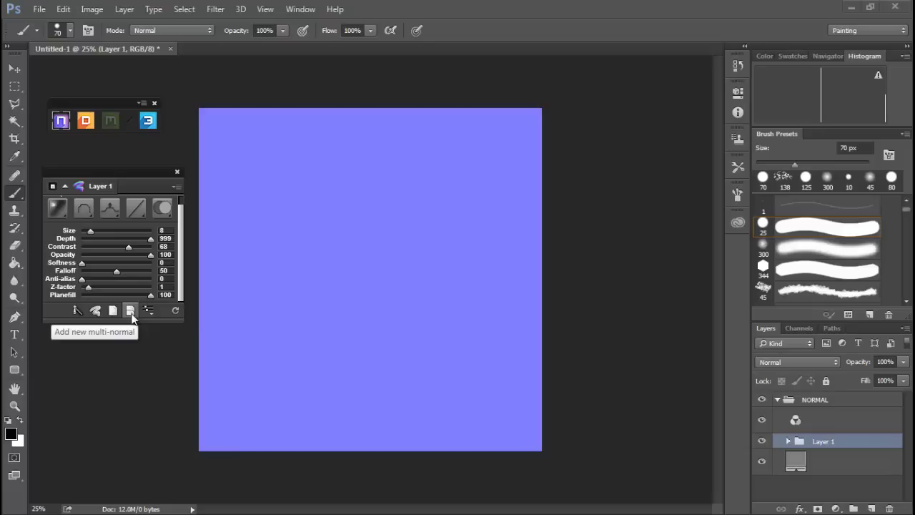
pyautogui.click(88, 212)
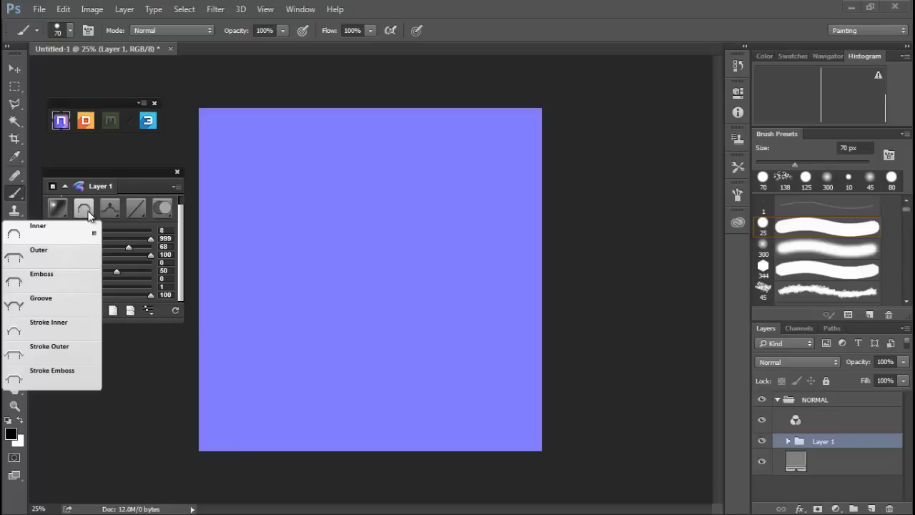
pyautogui.click(82, 210)
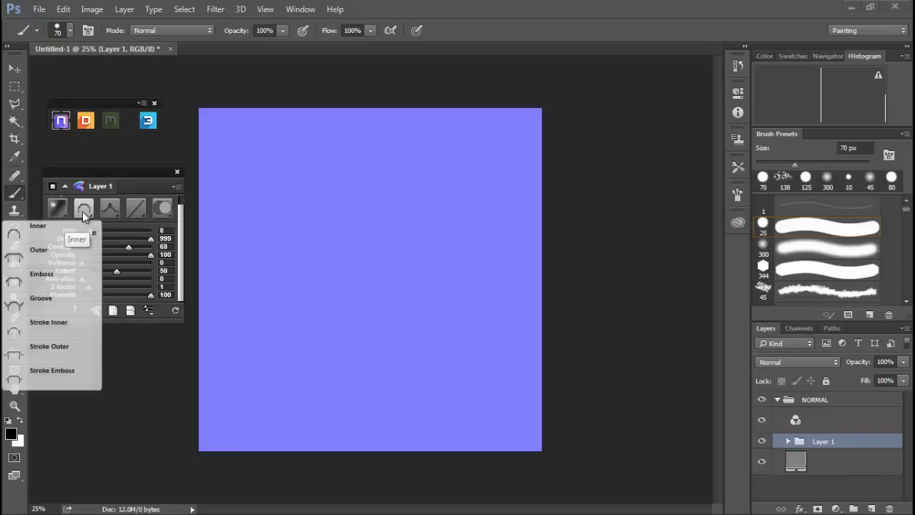
pyautogui.click(132, 313)
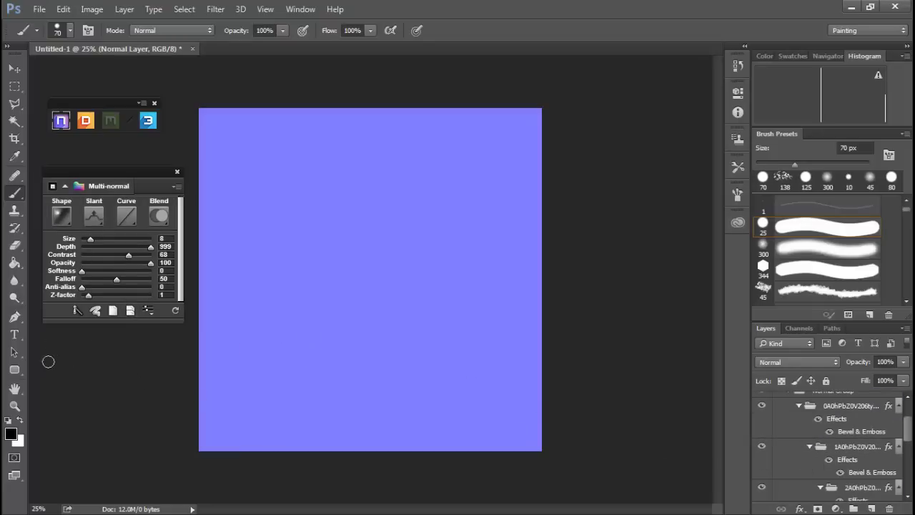
# - Draw a 1944 × 620 px rounded rectangle across the canvas top and set nDo slant to Down
pyautogui.click(15, 370)
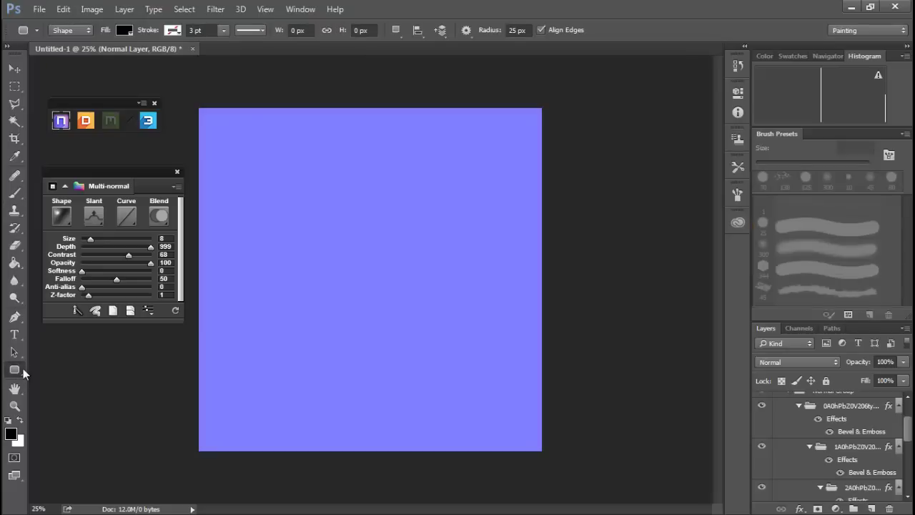
pyautogui.rightClick(19, 372)
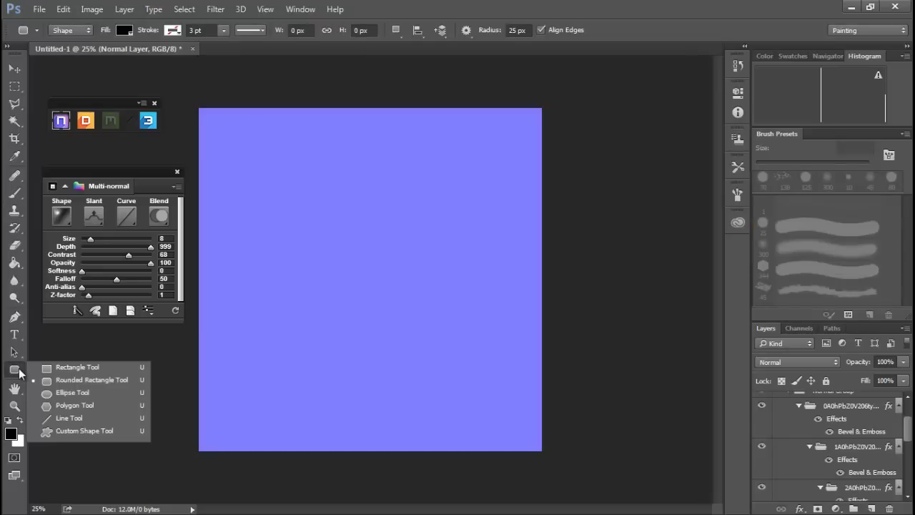
pyautogui.click(19, 372)
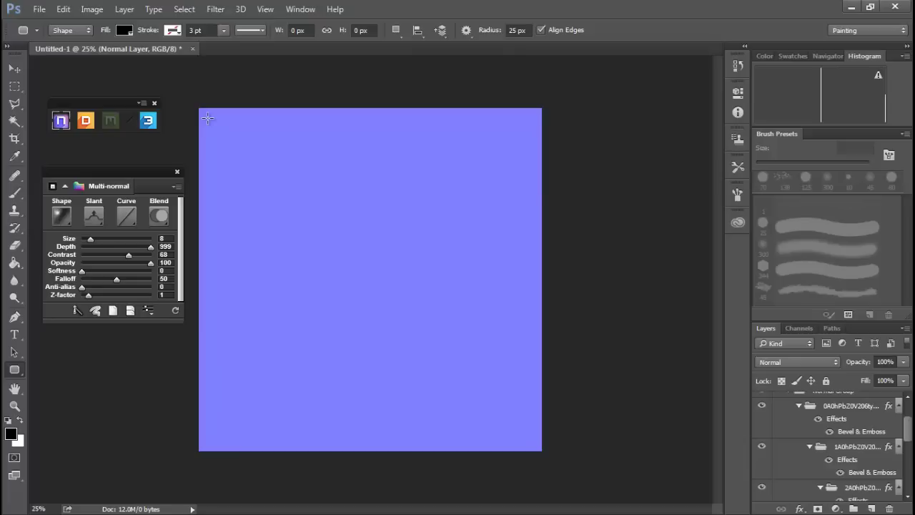
pyautogui.moveTo(207, 117); pyautogui.dragTo(531, 220)
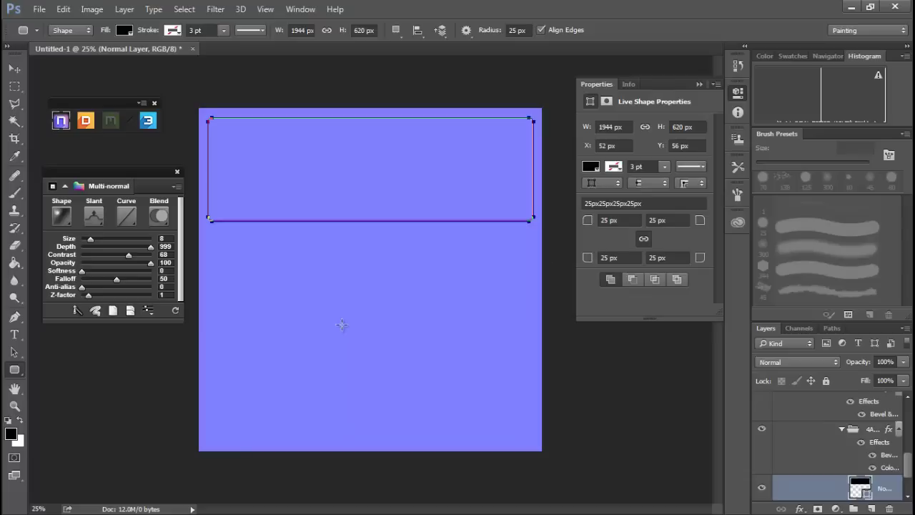
pyautogui.click(93, 220)
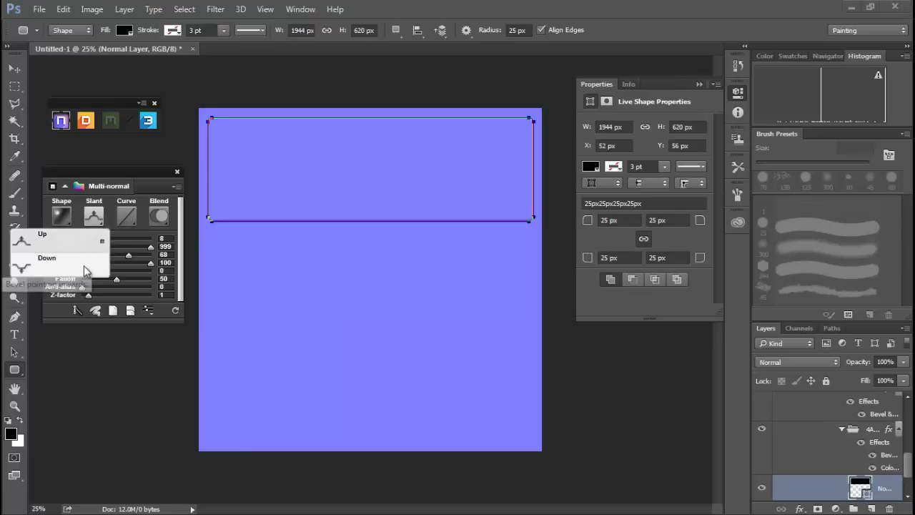
pyautogui.click(83, 269)
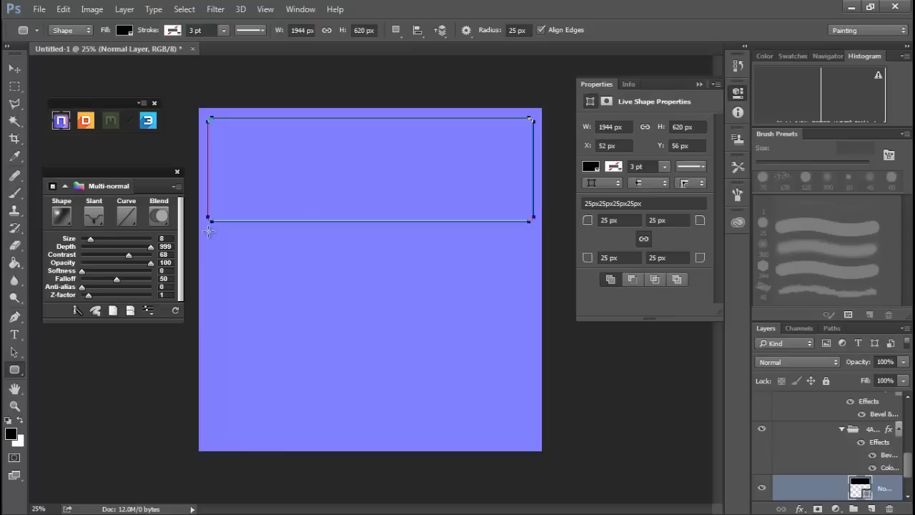
# - Draw a large lower panel and a 276 × 340 px connecting tab, then bake them into multi-normal grooves
pyautogui.moveTo(208, 237); pyautogui.dragTo(533, 417)
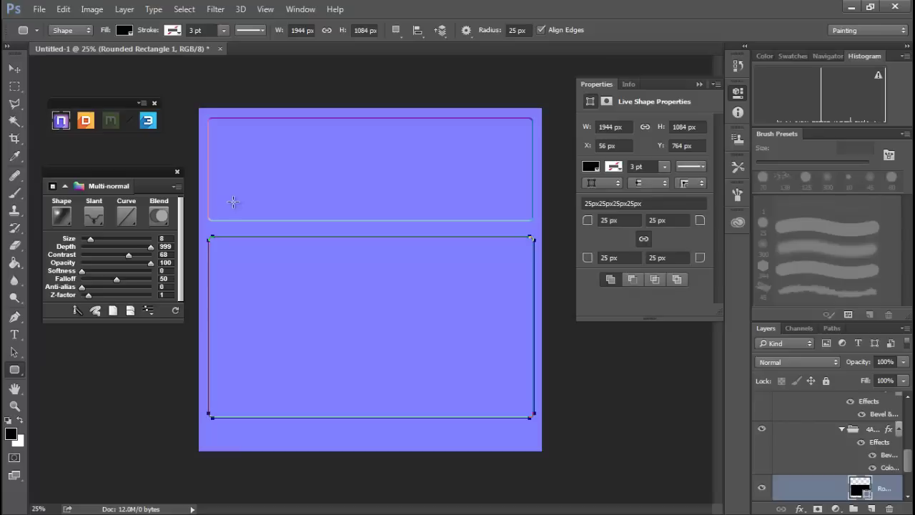
pyautogui.moveTo(233, 202); pyautogui.dragTo(278, 256)
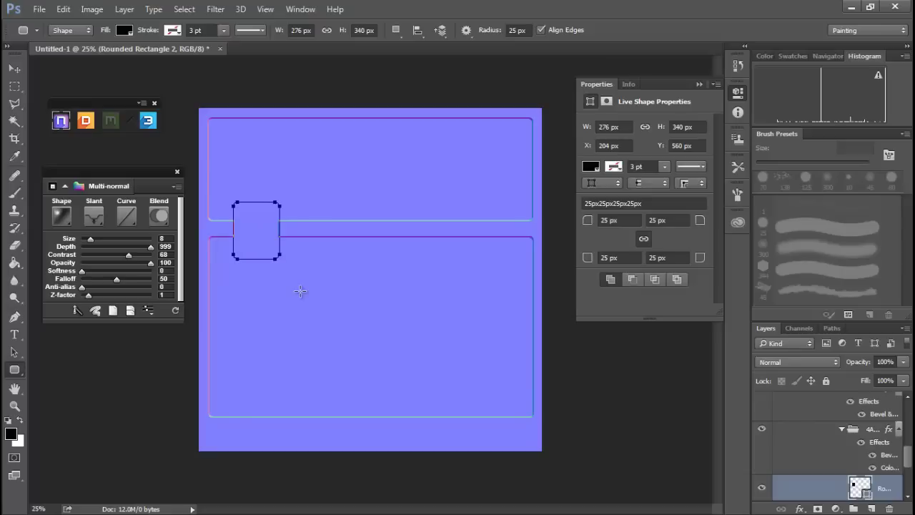
pyautogui.press('Return')
pyautogui.click(130, 312)
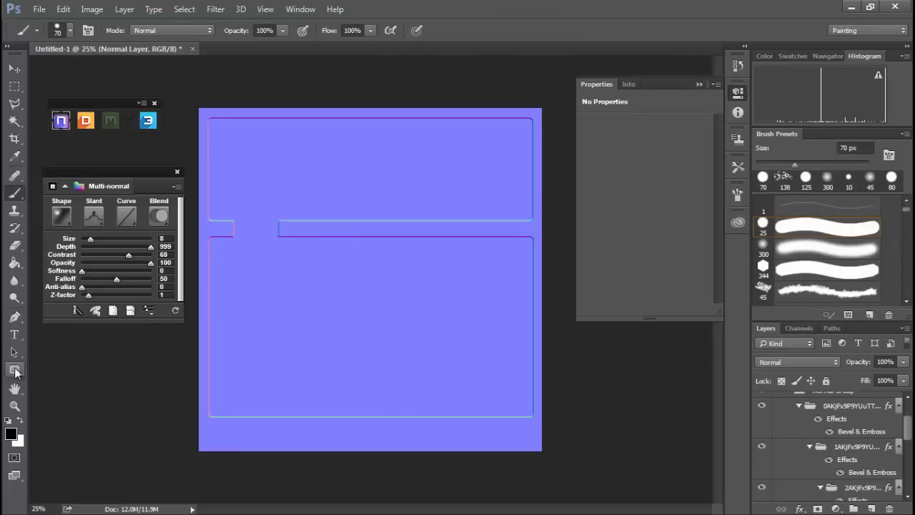
# - Draw a 1876 × 552 px rounded rectangle just inside the top panel
pyautogui.click(14, 369)
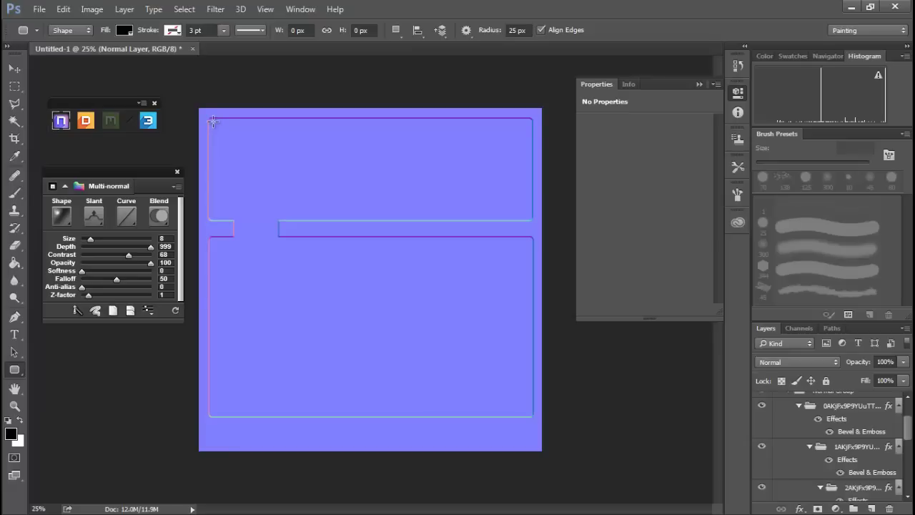
pyautogui.moveTo(212, 121); pyautogui.dragTo(526, 213)
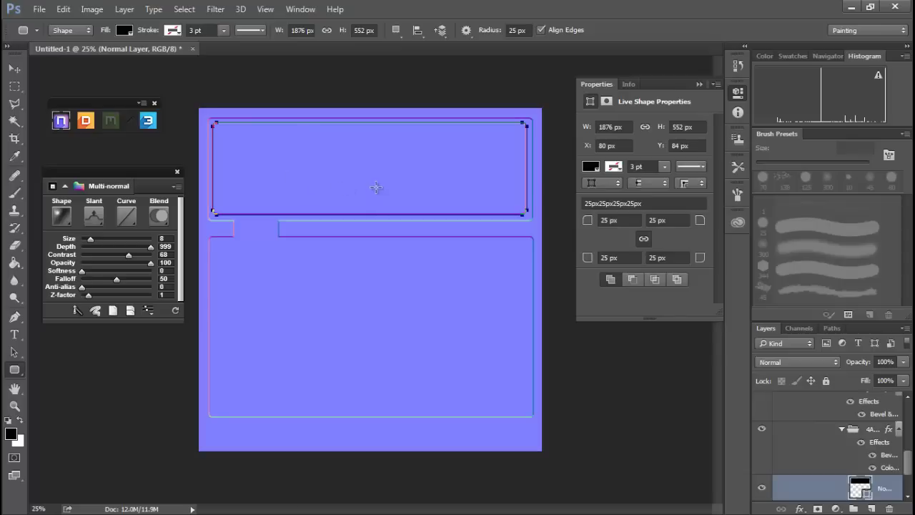
pyautogui.press('Return')
# - Add a mask to the inset layer and paint 300 px brush strokes across the top panel to lower its highlight band
pyautogui.click(817, 508)
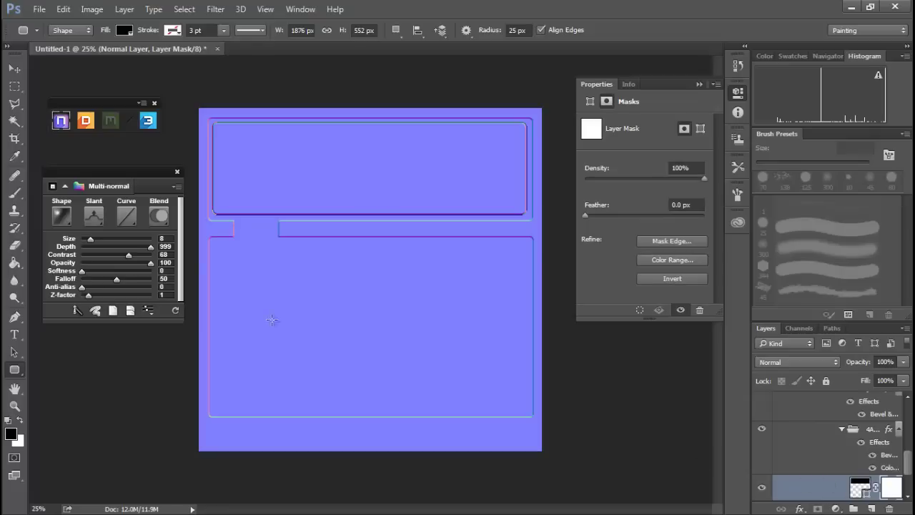
pyautogui.click(14, 193)
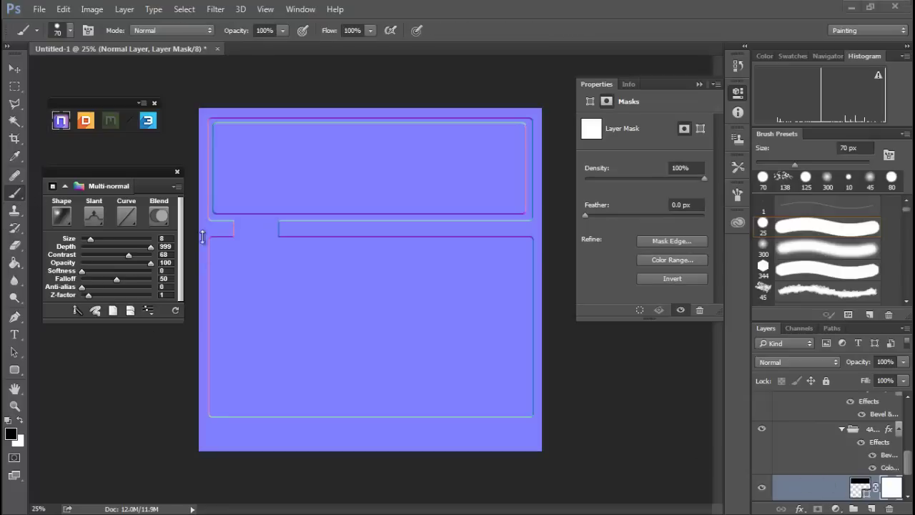
pyautogui.click(808, 244)
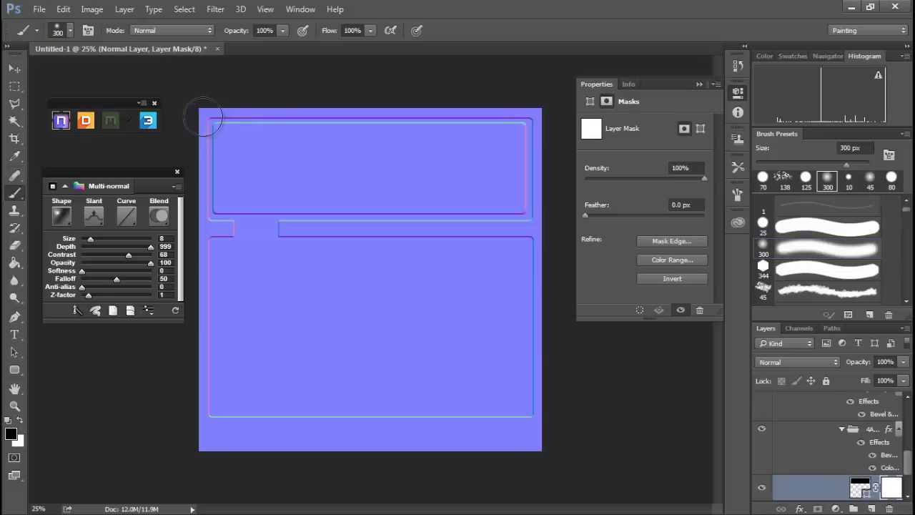
pyautogui.moveTo(189, 115)
pyautogui.mouseDown()
pyautogui.moveTo(249, 126)
pyautogui.moveTo(542, 122)
pyautogui.mouseUp()
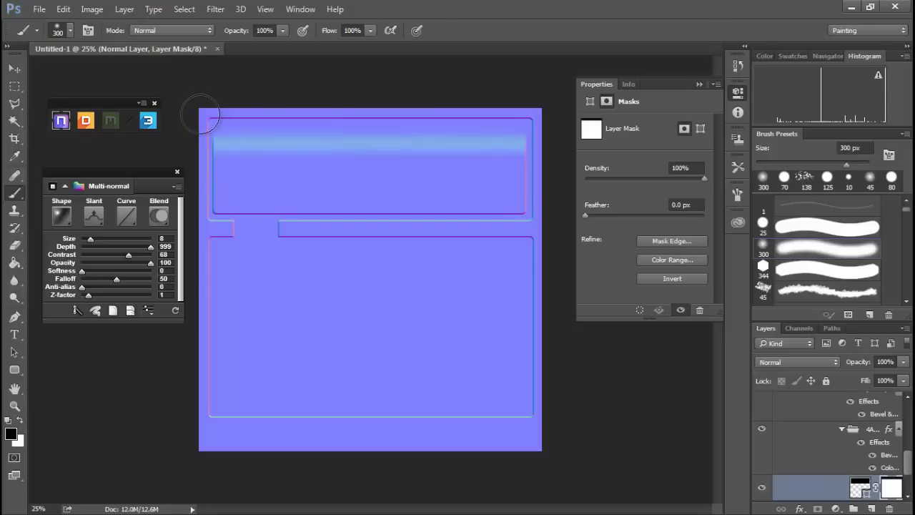
pyautogui.moveTo(207, 118)
pyautogui.mouseDown()
pyautogui.moveTo(231, 126)
pyautogui.moveTo(619, 133)
pyautogui.mouseUp()
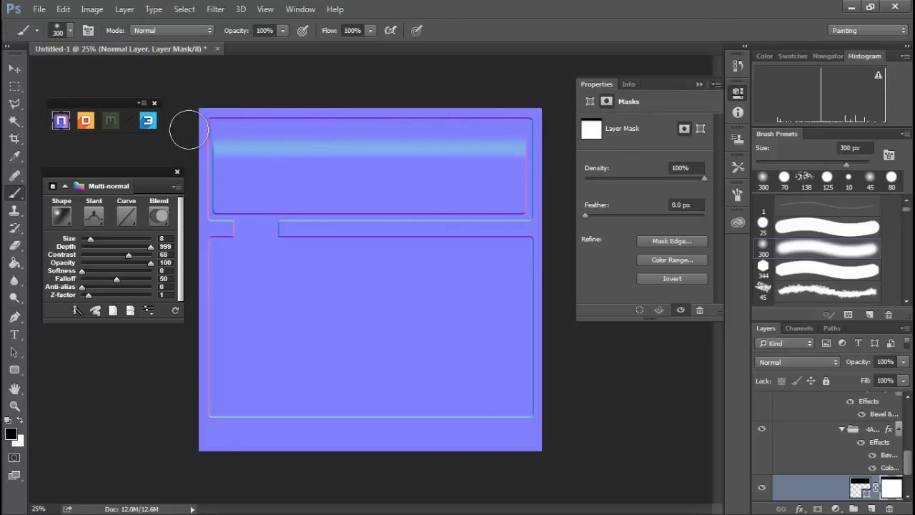
pyautogui.moveTo(188, 129)
pyautogui.mouseDown()
pyautogui.moveTo(451, 150)
pyautogui.moveTo(564, 143)
pyautogui.mouseUp()
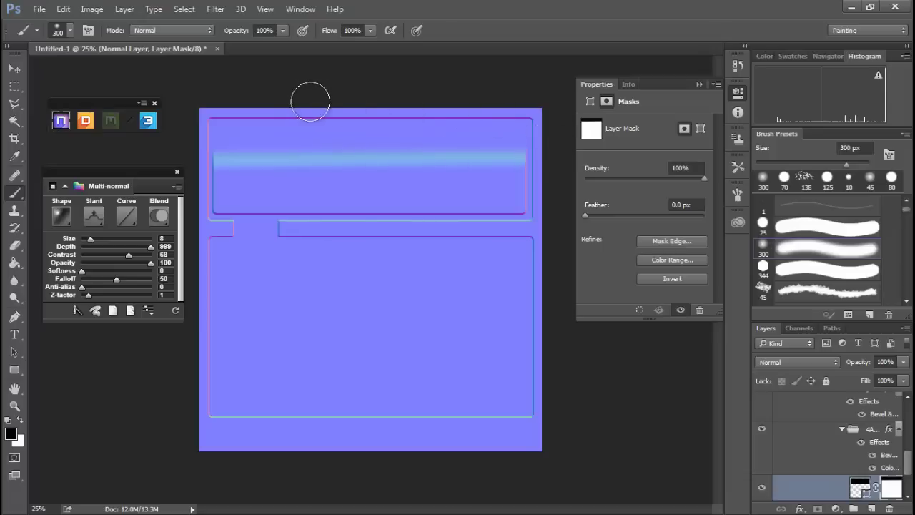
pyautogui.moveTo(185, 136)
pyautogui.mouseDown()
pyautogui.moveTo(517, 144)
pyautogui.moveTo(562, 133)
pyautogui.mouseUp()
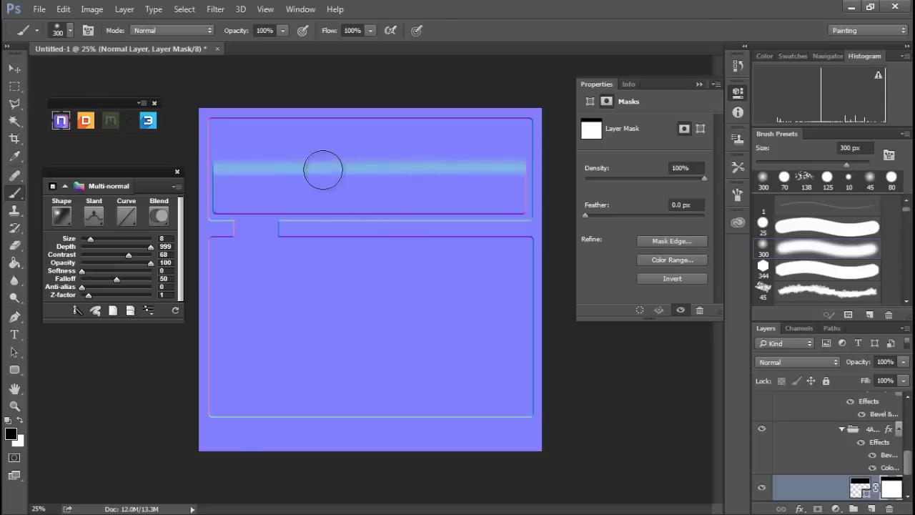
pyautogui.click(149, 122)
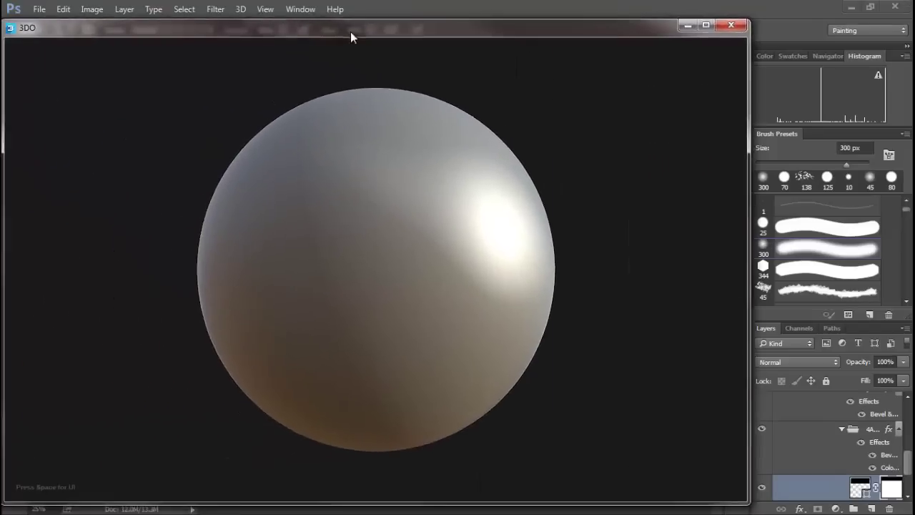
pyautogui.moveTo(350, 31); pyautogui.dragTo(382, 30)
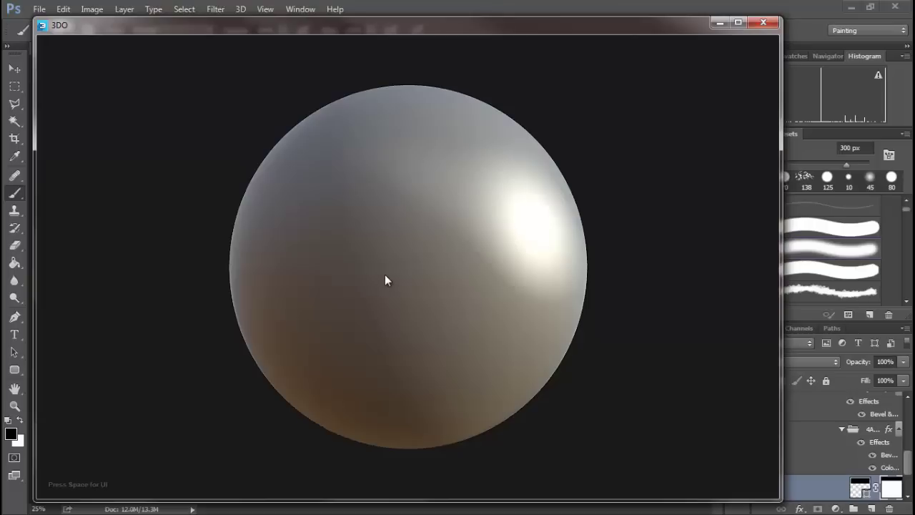
pyautogui.press('space')
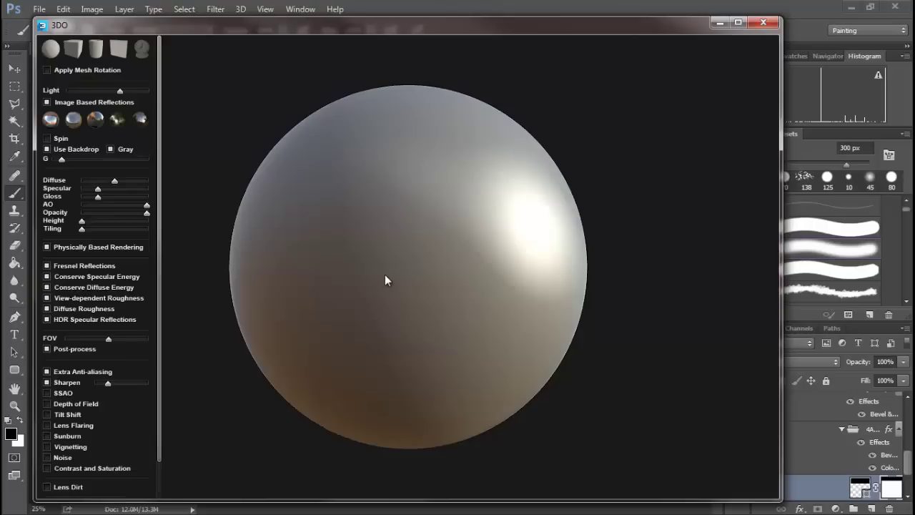
pyautogui.click(120, 50)
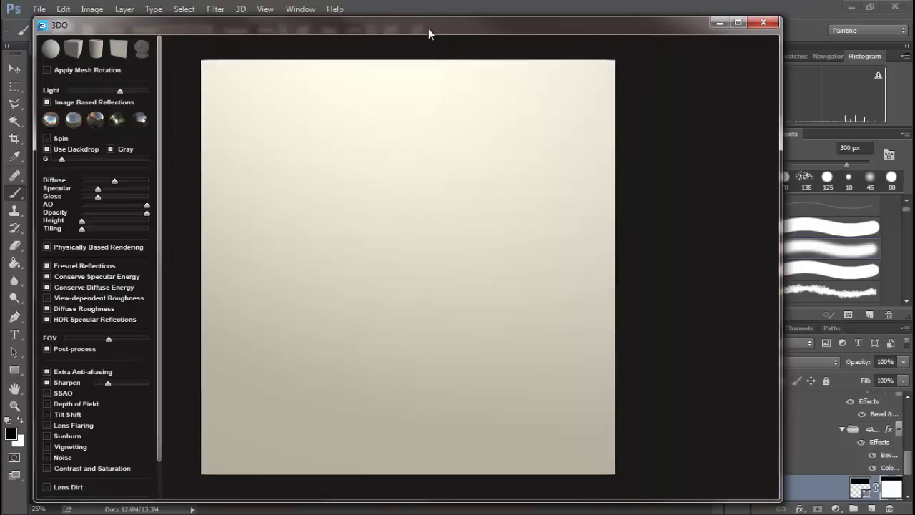
pyautogui.moveTo(428, 29); pyautogui.dragTo(368, 45)
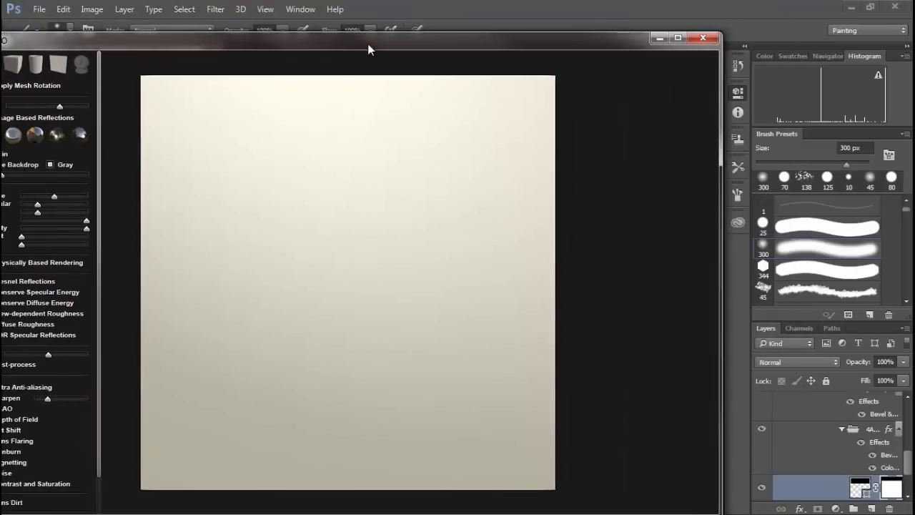
pyautogui.hotkey('alt', 'F4')
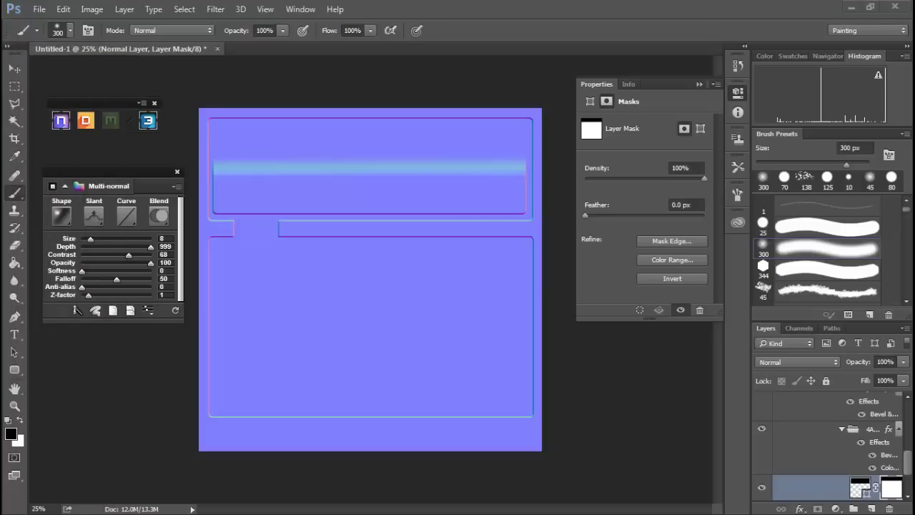
pyautogui.click(175, 311)
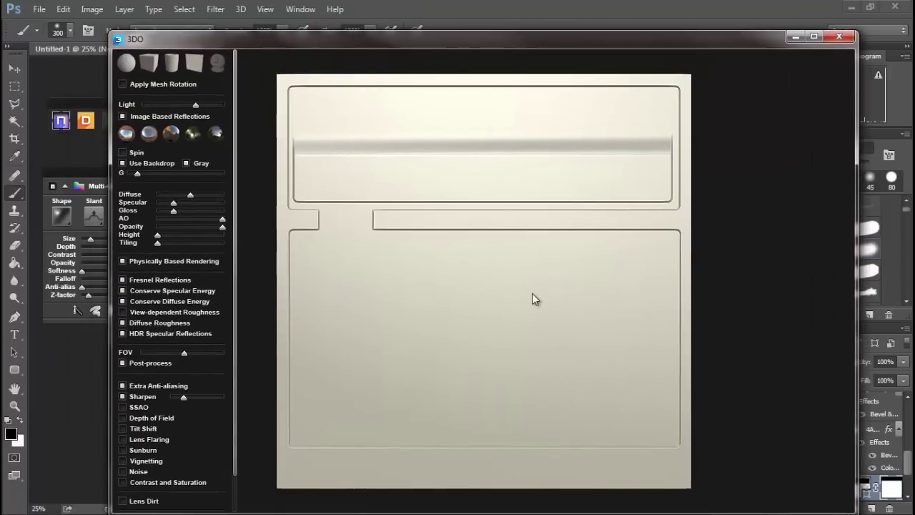
pyautogui.moveTo(531, 293)
pyautogui.mouseDown()
pyautogui.moveTo(441, 276)
pyautogui.moveTo(451, 255)
pyautogui.moveTo(445, 329)
pyautogui.moveTo(541, 292)
pyautogui.moveTo(576, 297)
pyautogui.moveTo(468, 300)
pyautogui.moveTo(533, 306)
pyautogui.moveTo(515, 307)
pyautogui.moveTo(527, 285)
pyautogui.mouseUp()
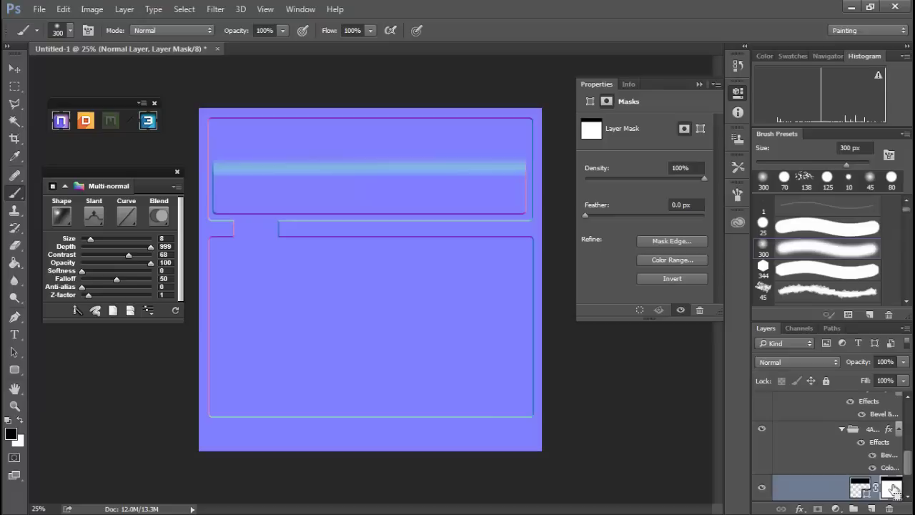
pyautogui.keyDown('ctrl'); pyautogui.click(894, 488); pyautogui.keyUp('ctrl')
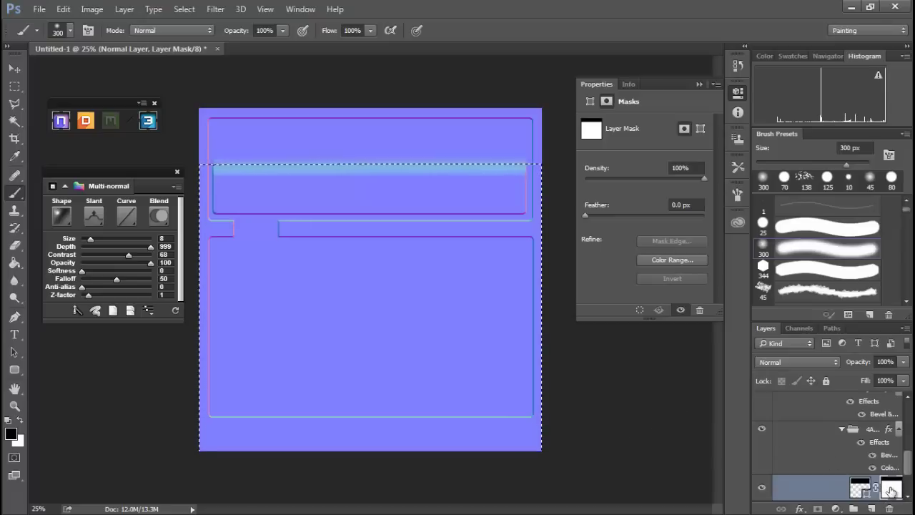
pyautogui.hotkey('ctrl', 'd')
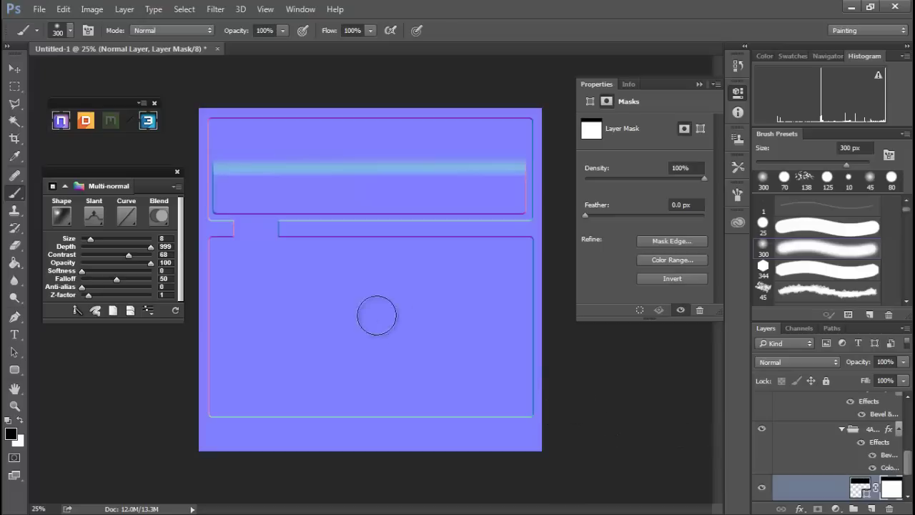
pyautogui.click(214, 10)
pyautogui.moveTo(246, 157)
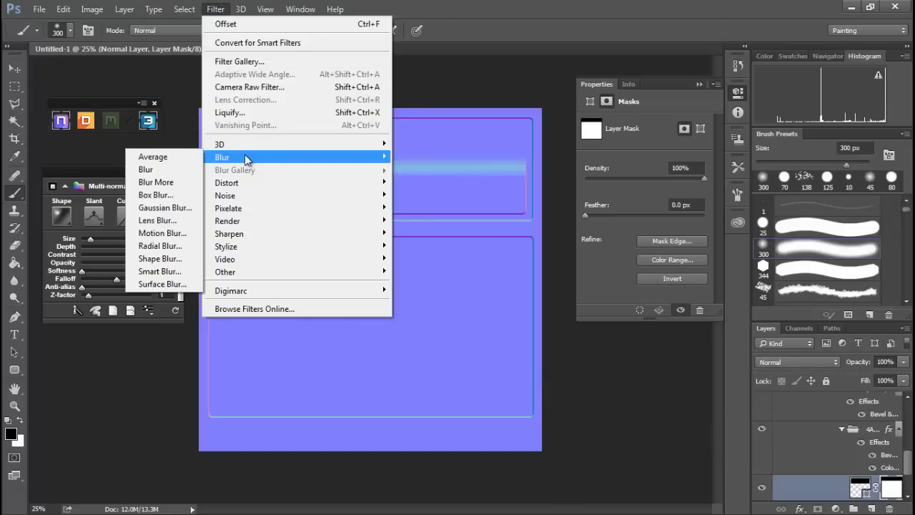
pyautogui.click(164, 215)
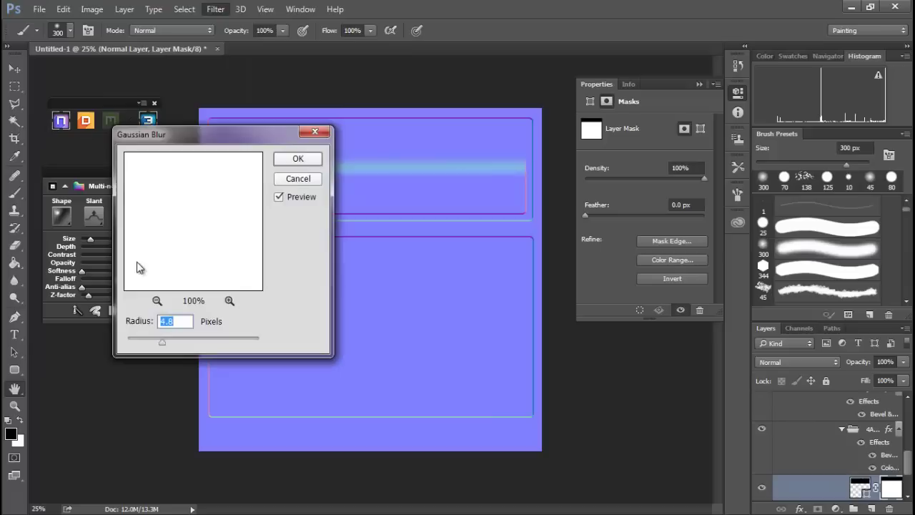
pyautogui.moveTo(161, 340); pyautogui.dragTo(164, 341)
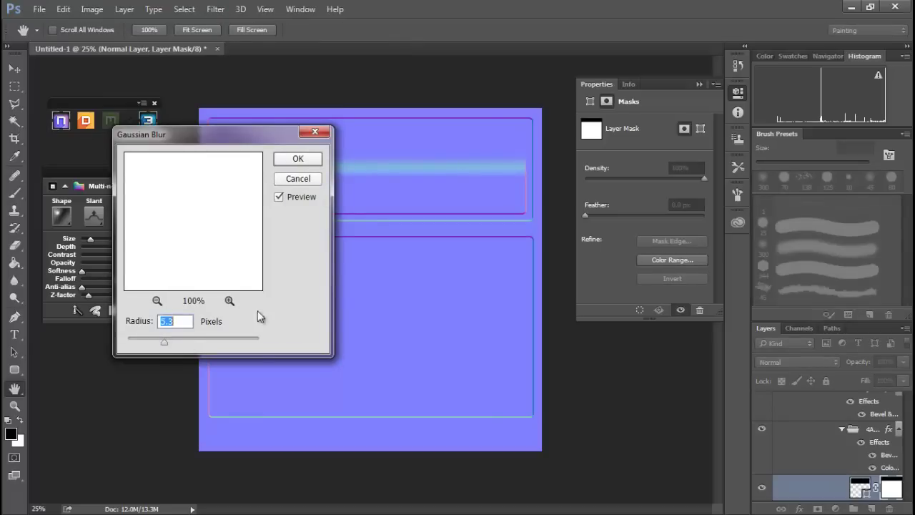
pyautogui.click(298, 180)
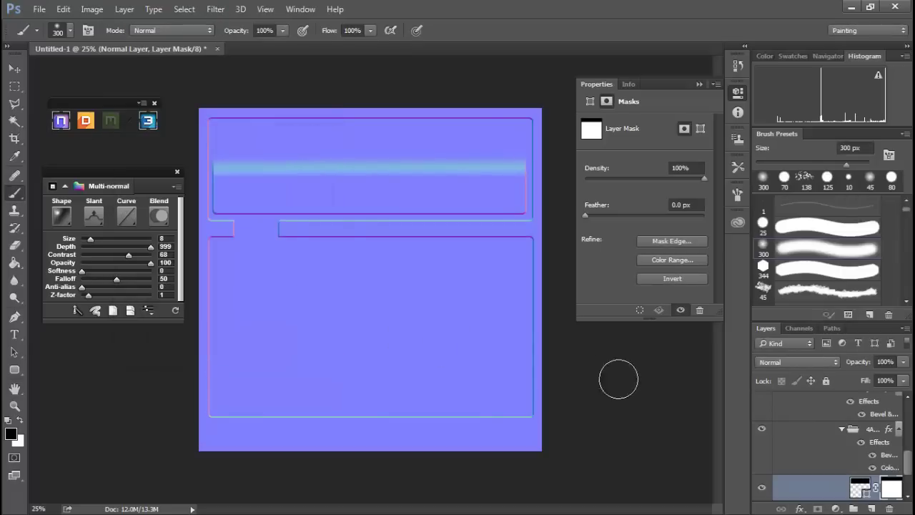
# - Rasterize the inset shape layer and apply a Gaussian Blur with radius 5.7 pixels
pyautogui.click(858, 487)
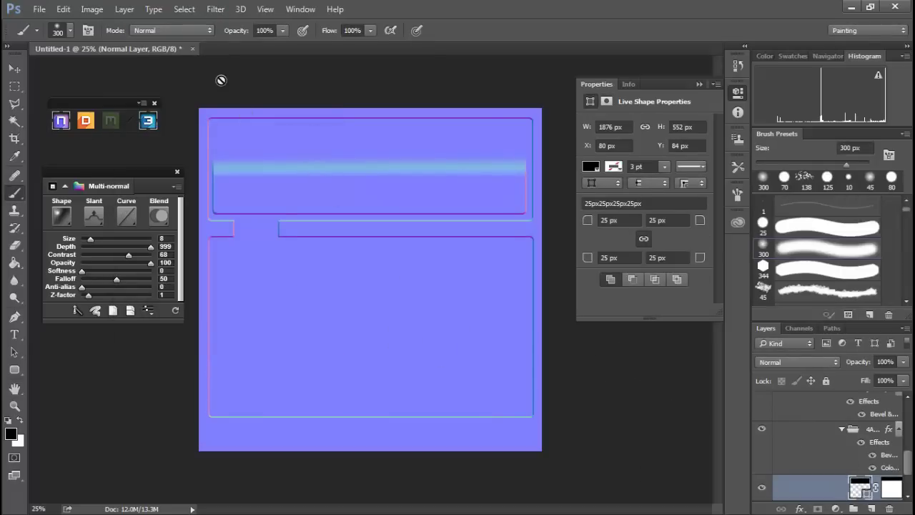
pyautogui.click(218, 10)
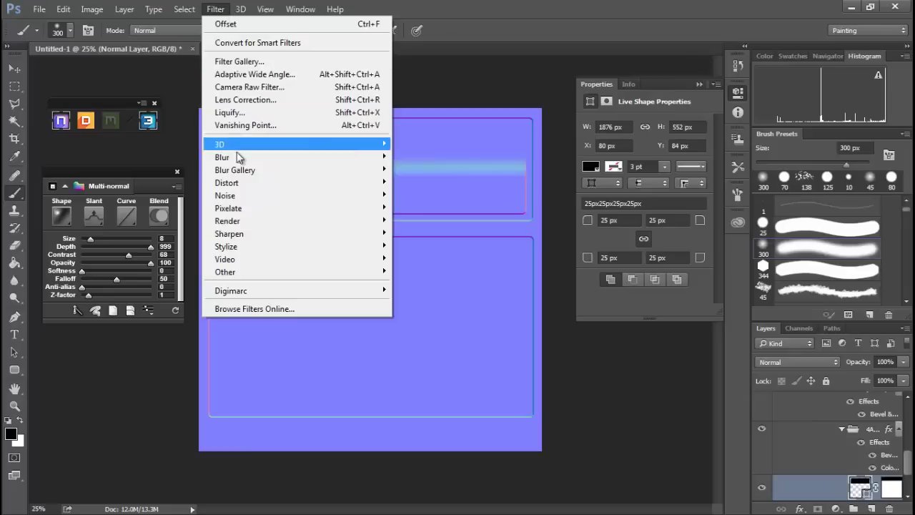
pyautogui.moveTo(238, 160)
pyautogui.click(164, 207)
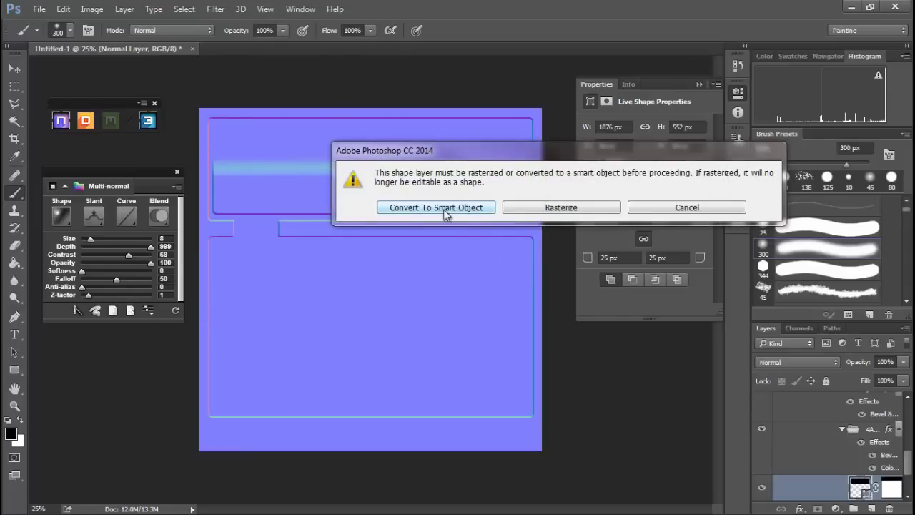
pyautogui.click(561, 207)
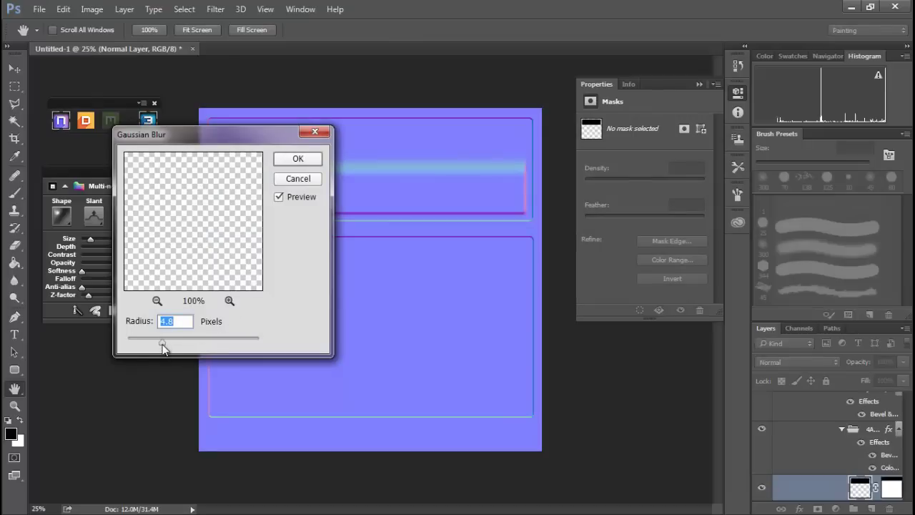
pyautogui.moveTo(163, 346); pyautogui.dragTo(165, 343)
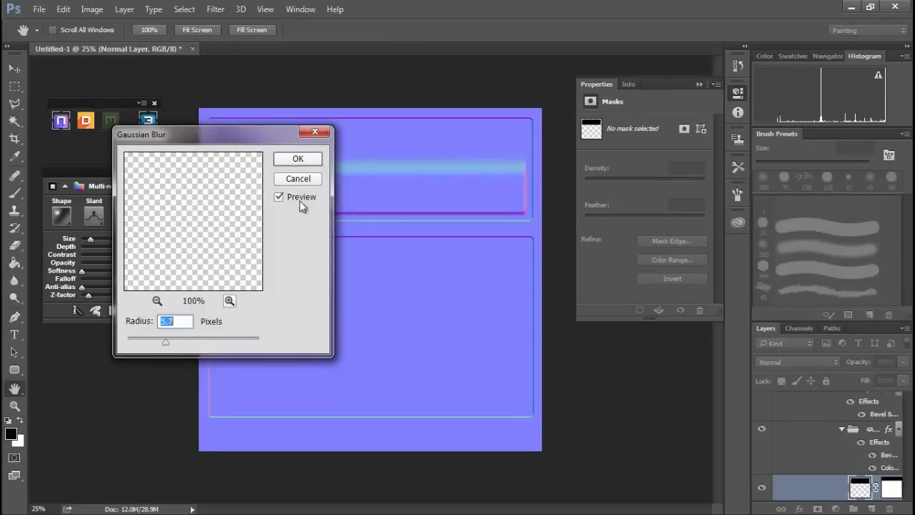
pyautogui.click(299, 160)
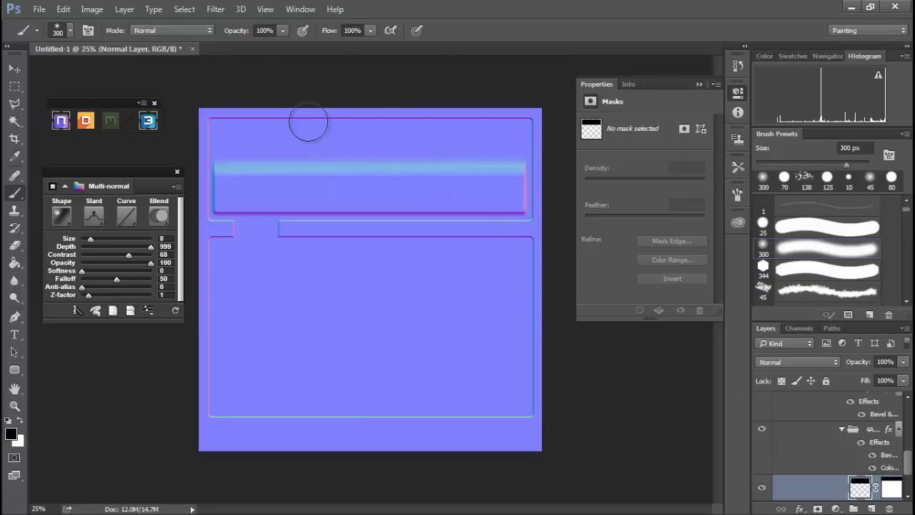
# - Apply the Sharpen Edges filter to the normal map
pyautogui.click(214, 10)
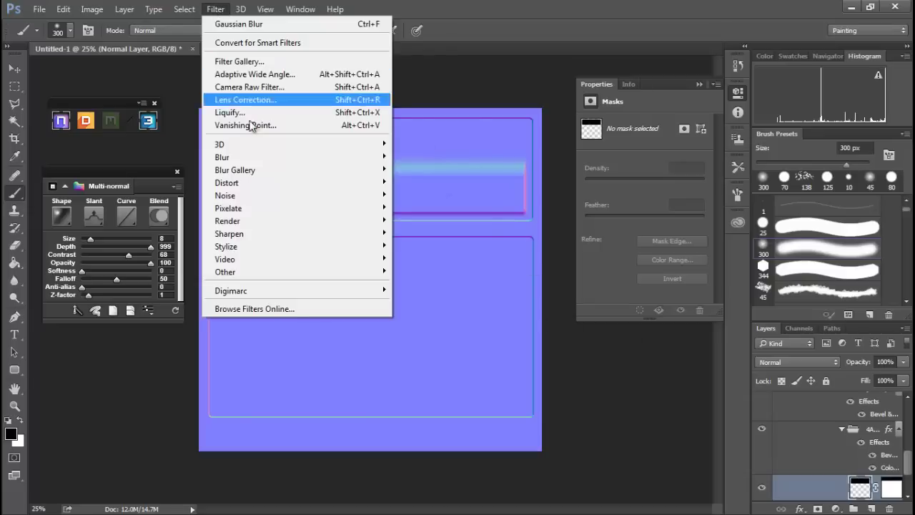
pyautogui.moveTo(241, 242)
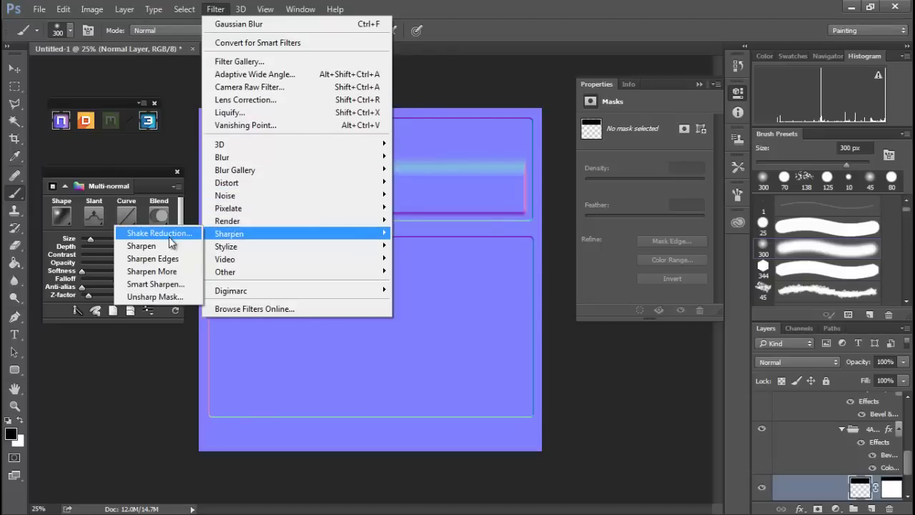
pyautogui.click(160, 259)
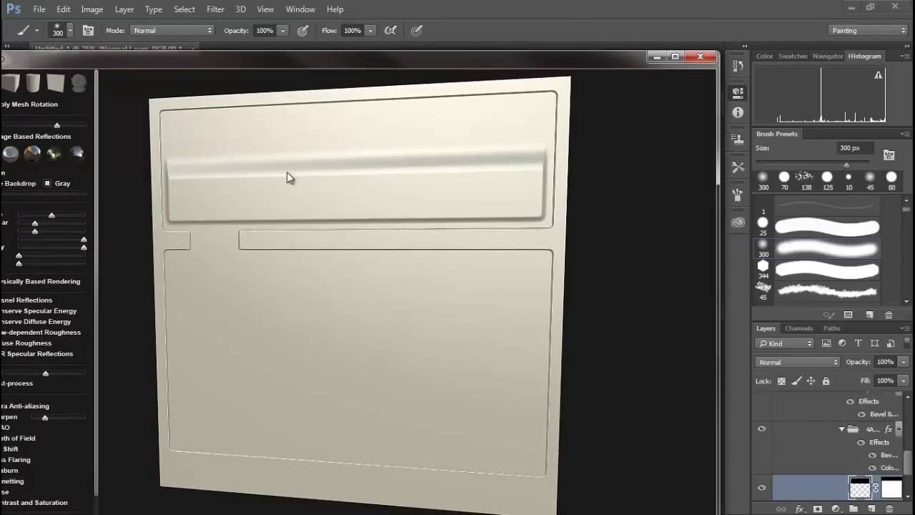
# - Rotate the 3DO preview to check the panel's bevels and relief, then close it
pyautogui.moveTo(326, 199); pyautogui.dragTo(352, 118)
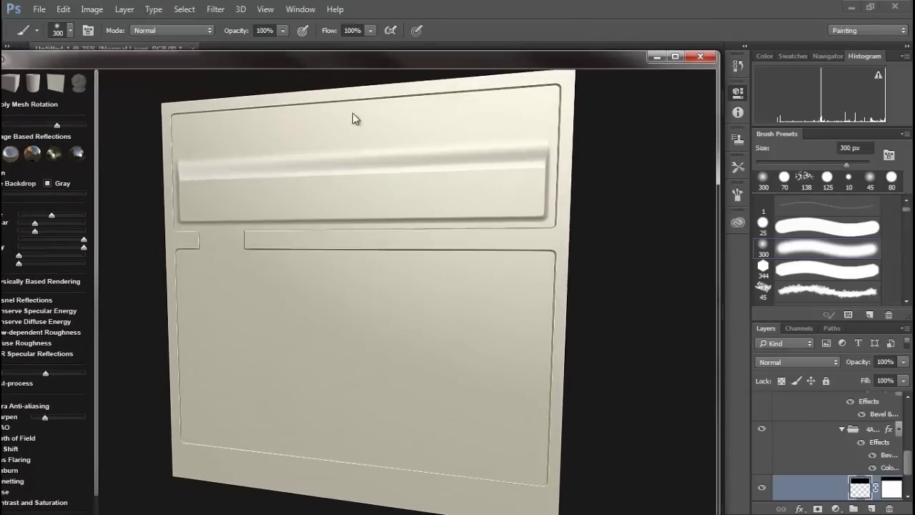
pyautogui.moveTo(431, 67); pyautogui.dragTo(159, 116)
pyautogui.press('Escape')
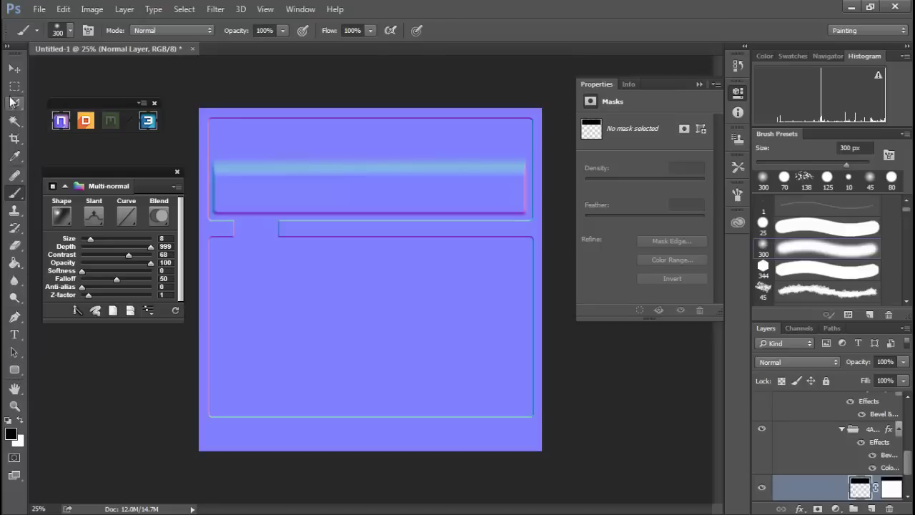
# - Select a rectangle across the panel top and add a new edgeless sculpt layer
pyautogui.click(15, 87)
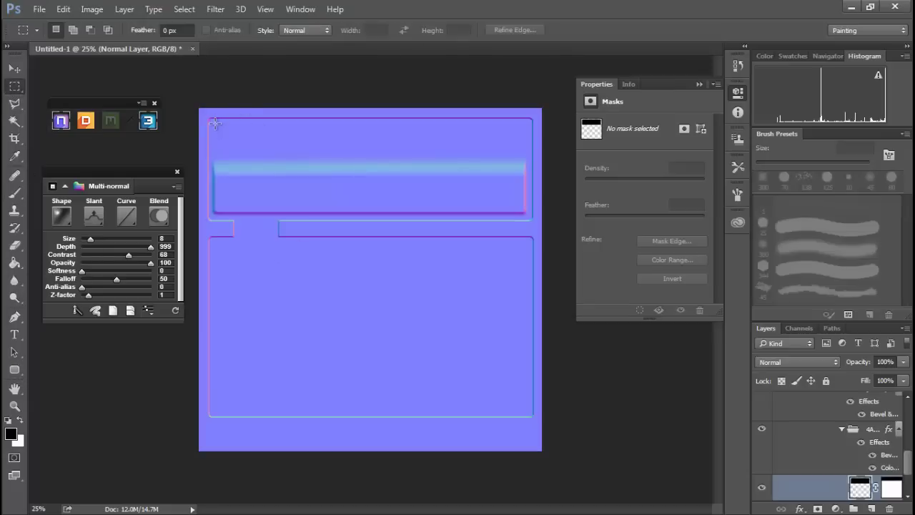
pyautogui.moveTo(214, 124); pyautogui.dragTo(478, 155)
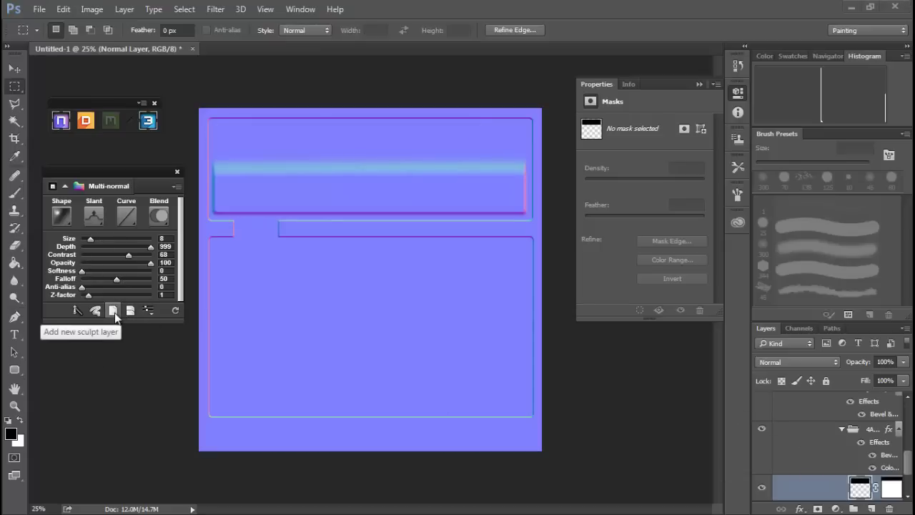
pyautogui.click(113, 310)
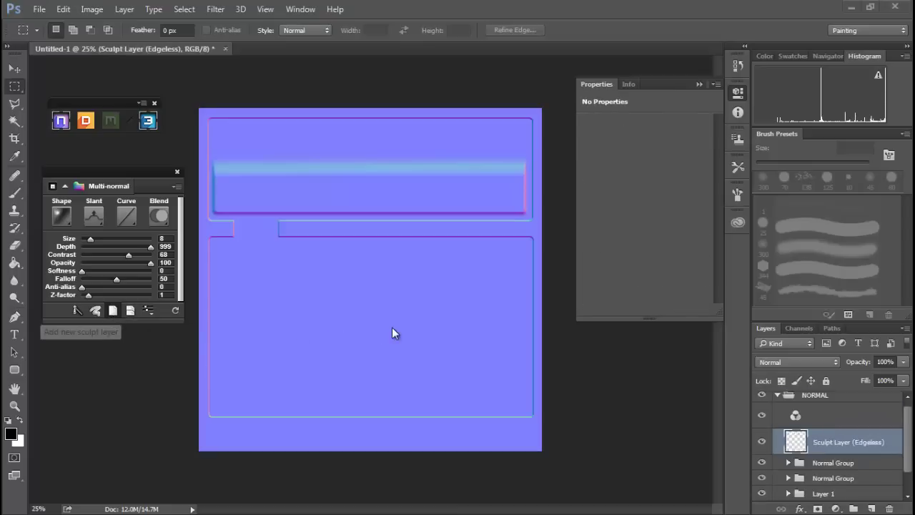
# - Enable sculpt mode, select a long rectangle along the top edge, and convert it into a raised strip
pyautogui.click(100, 308)
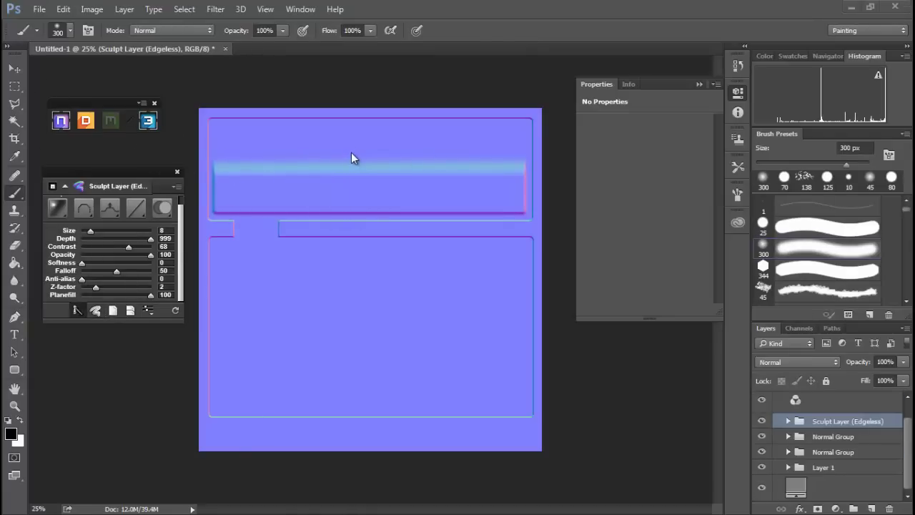
pyautogui.click(16, 88)
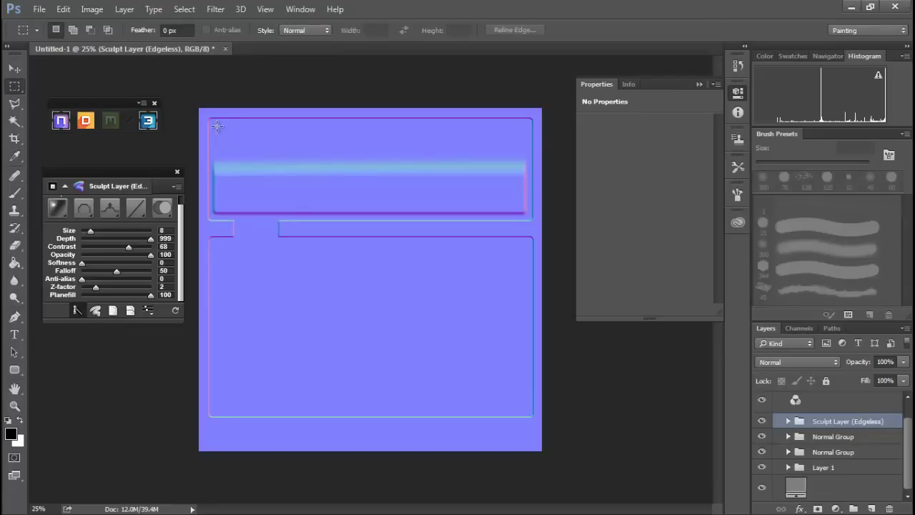
pyautogui.moveTo(213, 122); pyautogui.dragTo(455, 157)
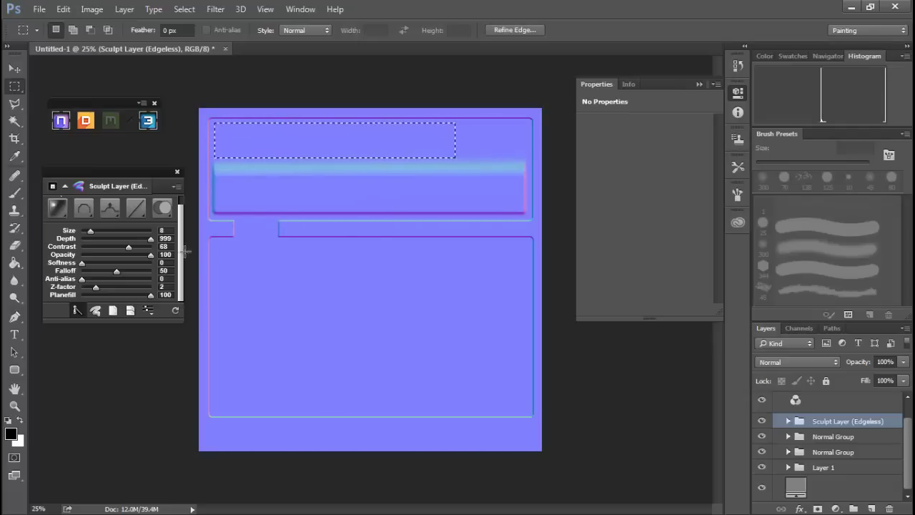
pyautogui.moveTo(128, 277)
pyautogui.click(129, 248)
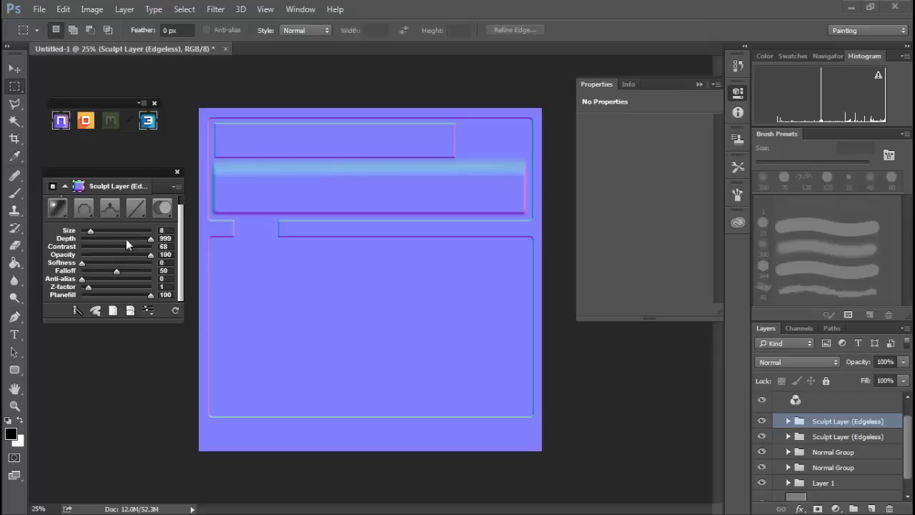
# - Change the top rectangle's nDo profile shape to Stroke Inner to make an outlined inset
pyautogui.click(83, 208)
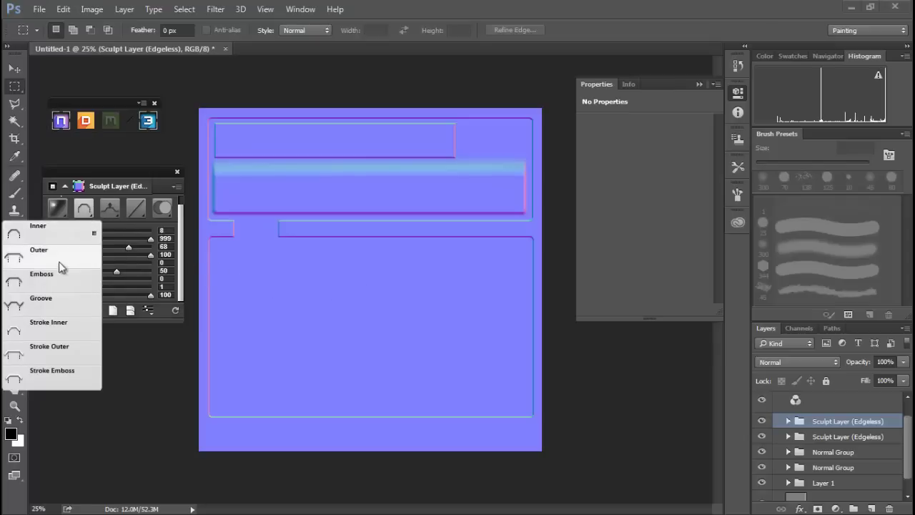
pyautogui.click(76, 320)
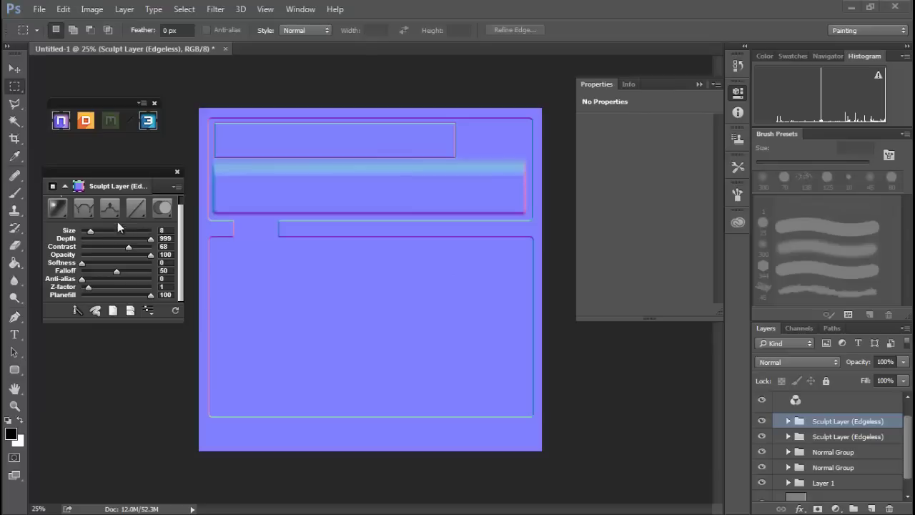
# - Switch to the Elliptical Marquee and test a small fixed-size circle, then deselect it
pyautogui.moveTo(18, 87); pyautogui.dragTo(64, 104)
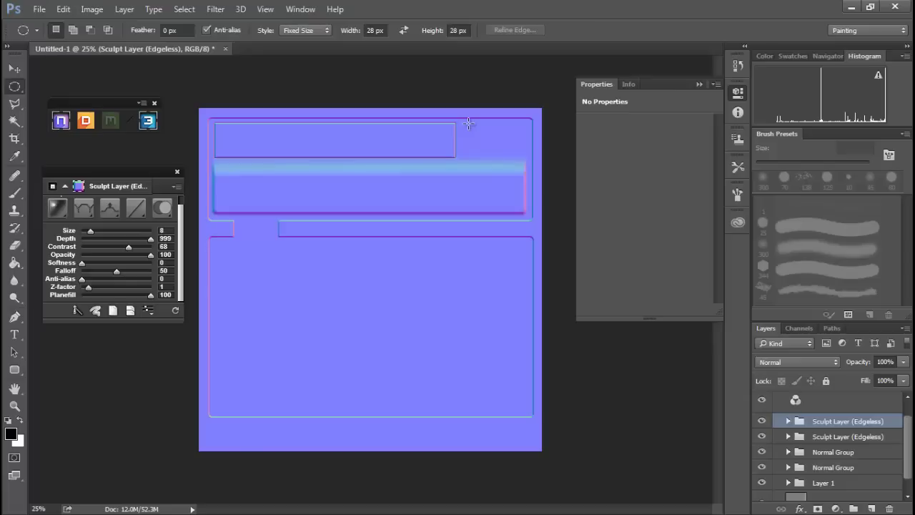
pyautogui.moveTo(468, 124); pyautogui.dragTo(487, 137)
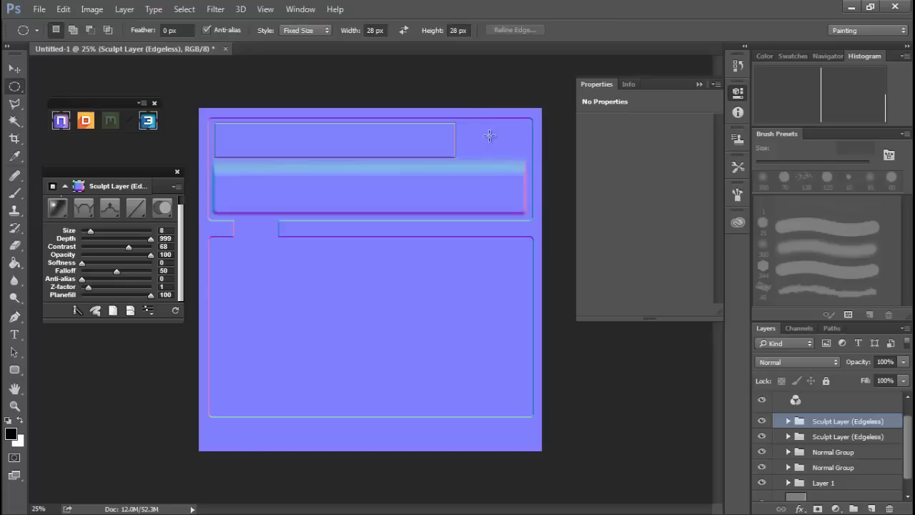
pyautogui.hotkey('ctrl', 'd')
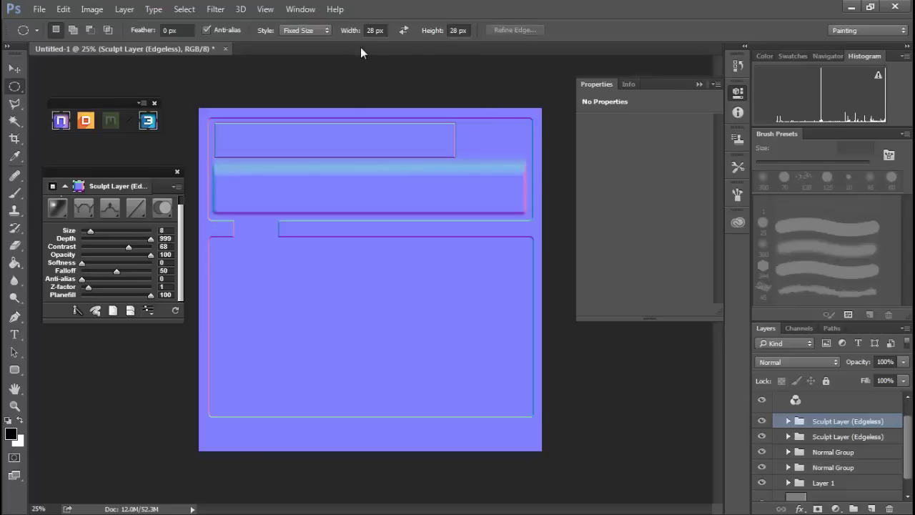
# - Set the marquee Style to Normal and draw a 188 × 188 px circle at the top right
pyautogui.click(327, 30)
pyautogui.click(323, 41)
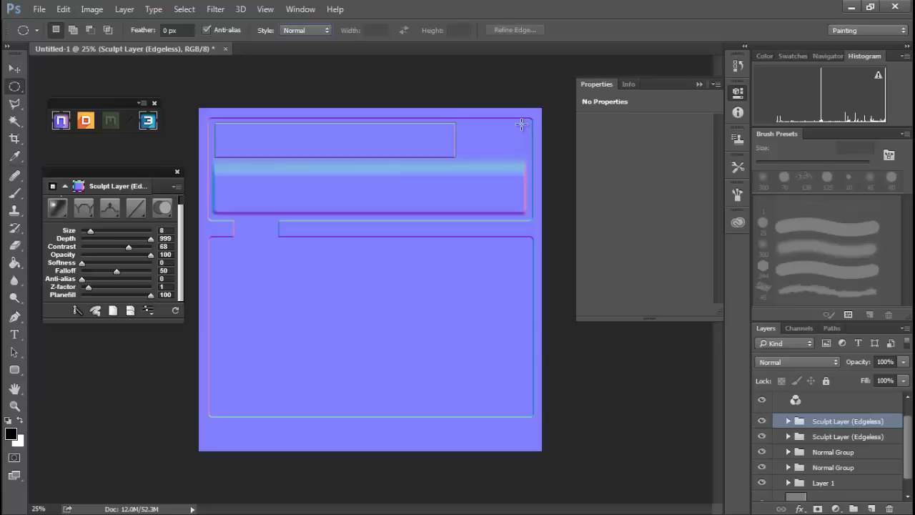
pyautogui.moveTo(521, 124); pyautogui.dragTo(442, 155)
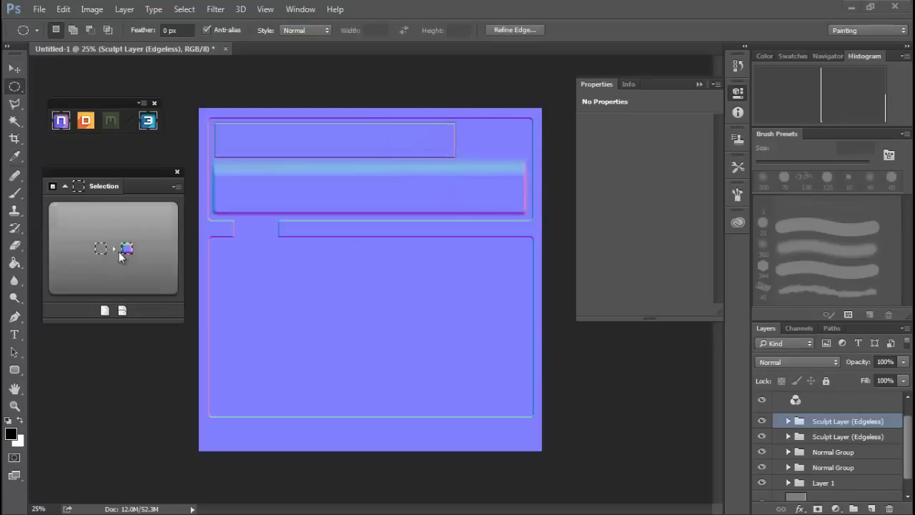
# - Convert the circle selection into an nDo sculpt layer with a Groove profile
pyautogui.click(127, 250)
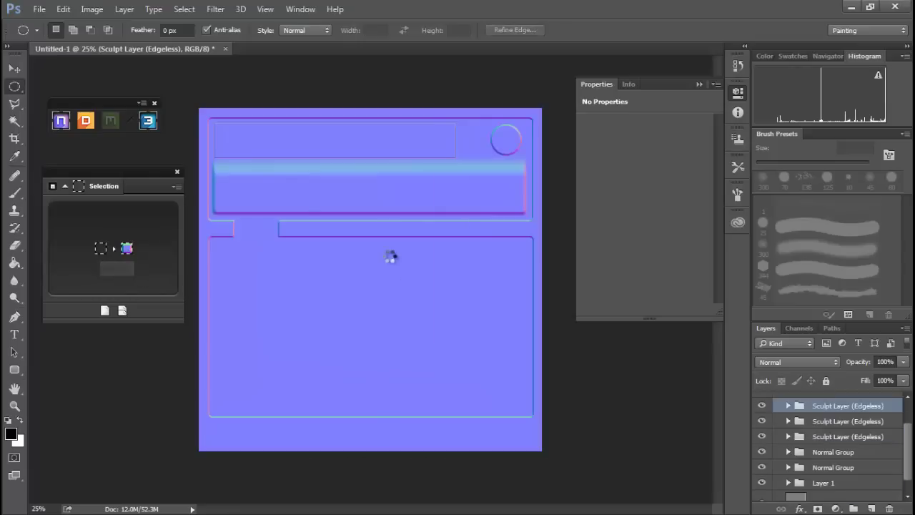
pyautogui.click(87, 215)
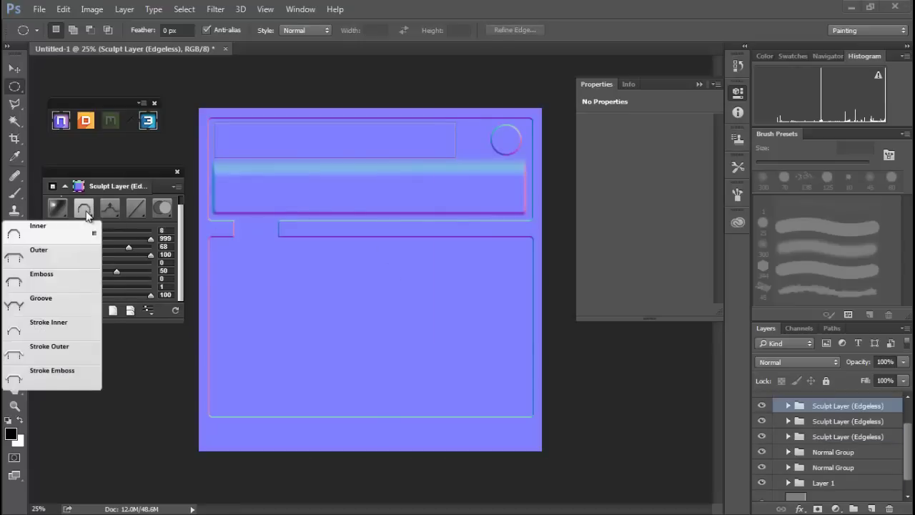
pyautogui.click(54, 301)
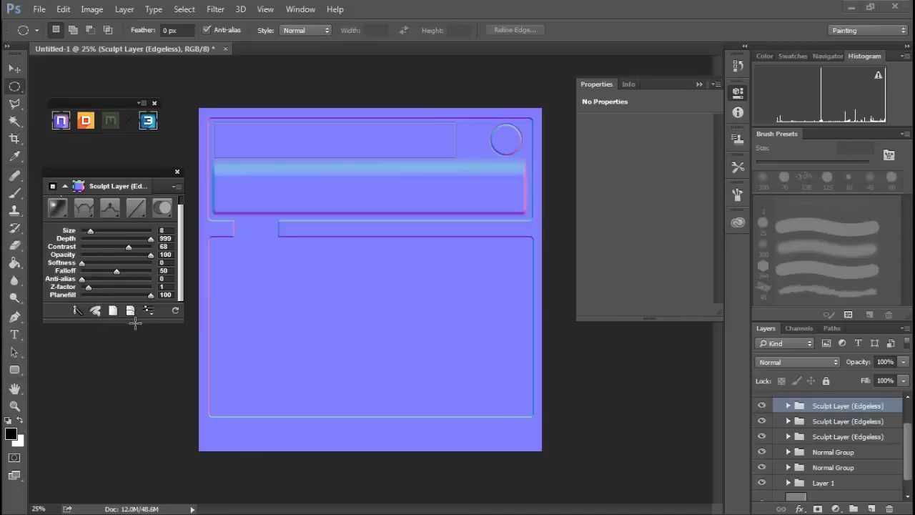